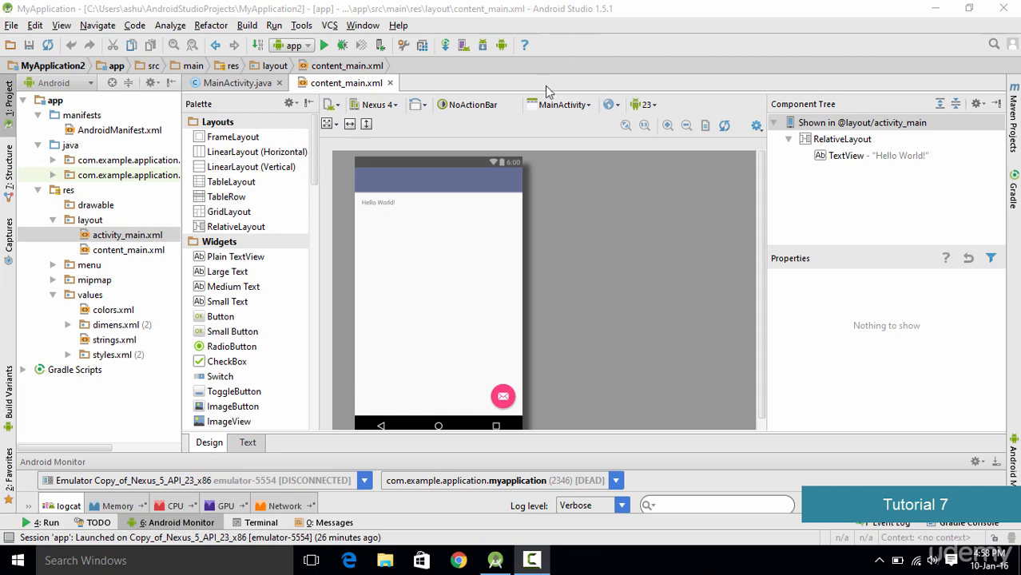
- Open the Android Virtual Device Manager and start creating a new virtual device
{"action": "left_click", "coordinate": [464, 6]}
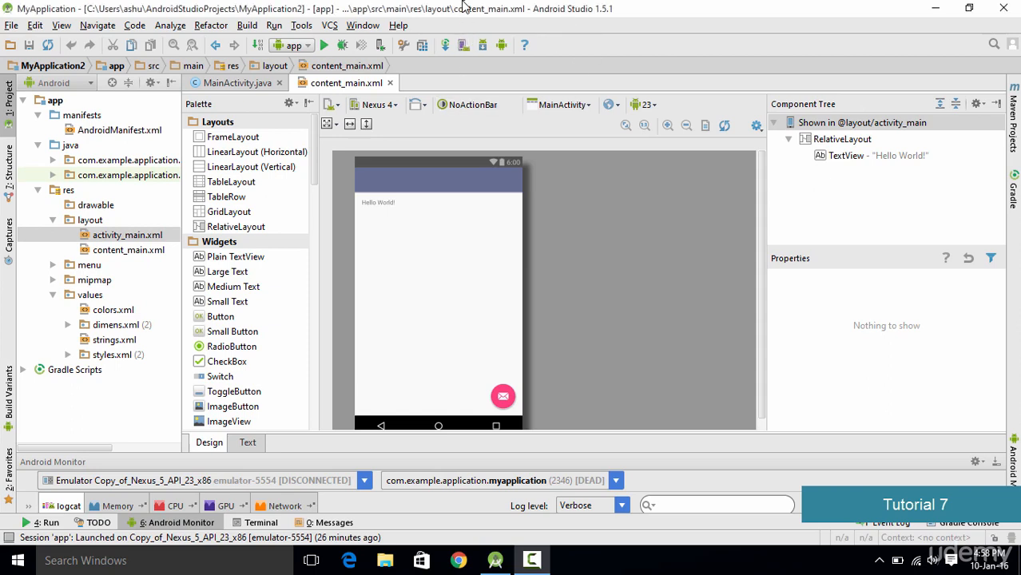
{"action": "left_click", "coordinate": [463, 46]}
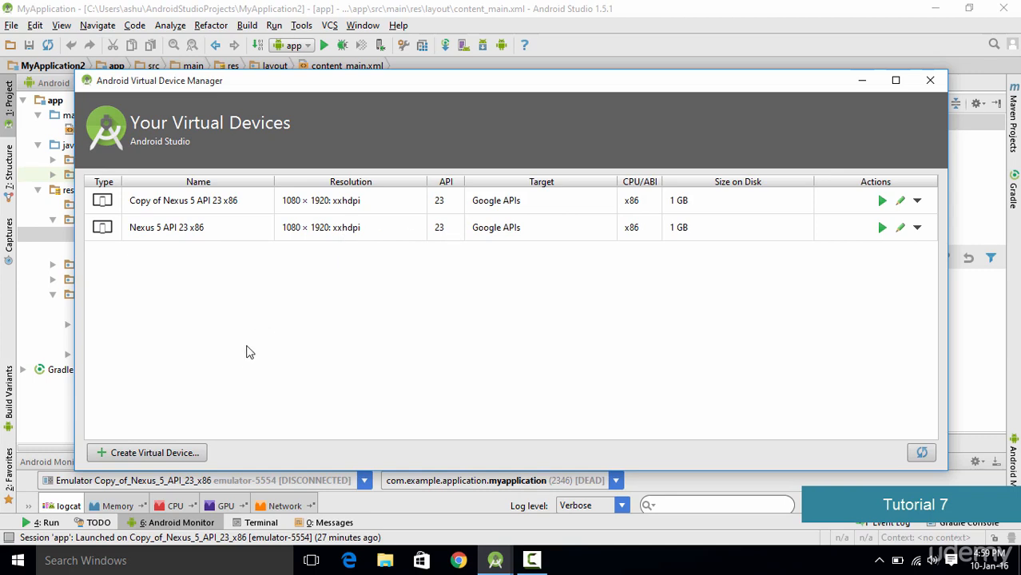
{"action": "left_click", "coordinate": [172, 457]}
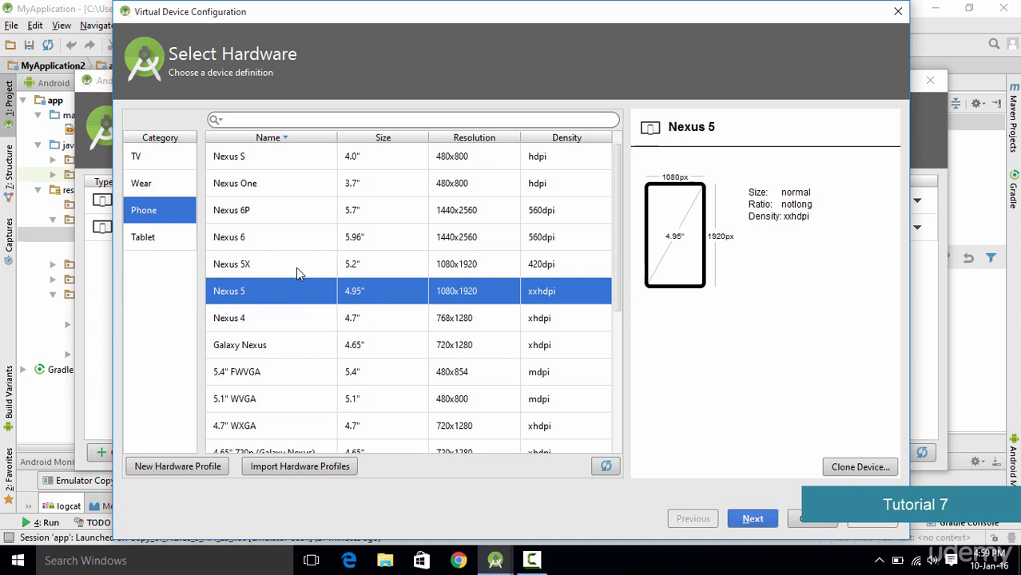
- Browse the phone hardware list and clone the Nexus 5 device profile
{"action": "scroll", "coordinate": [451, 302], "scroll_direction": "down", "scroll_amount": 2}
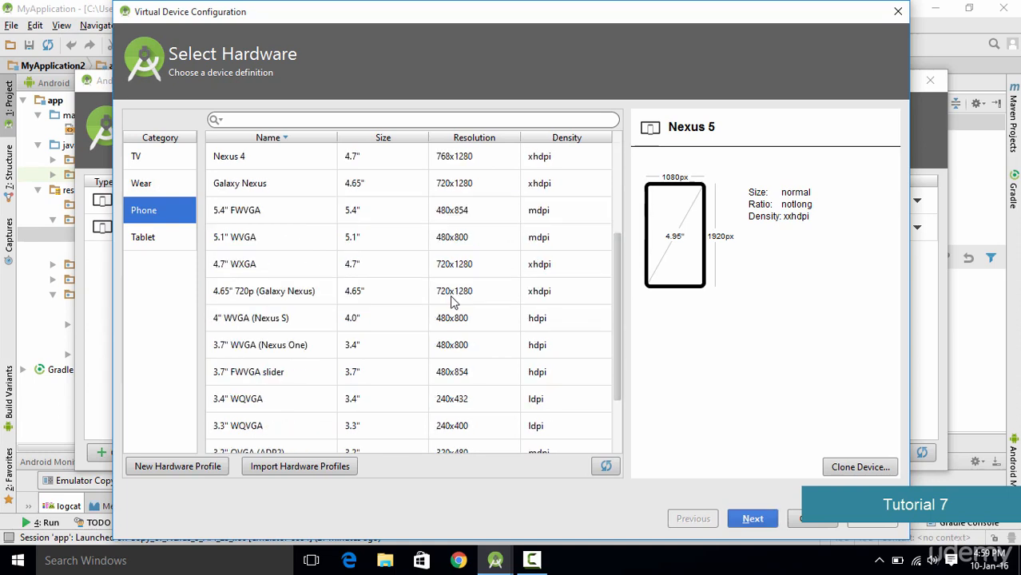
{"action": "scroll", "coordinate": [450, 302], "scroll_direction": "up", "scroll_amount": 2}
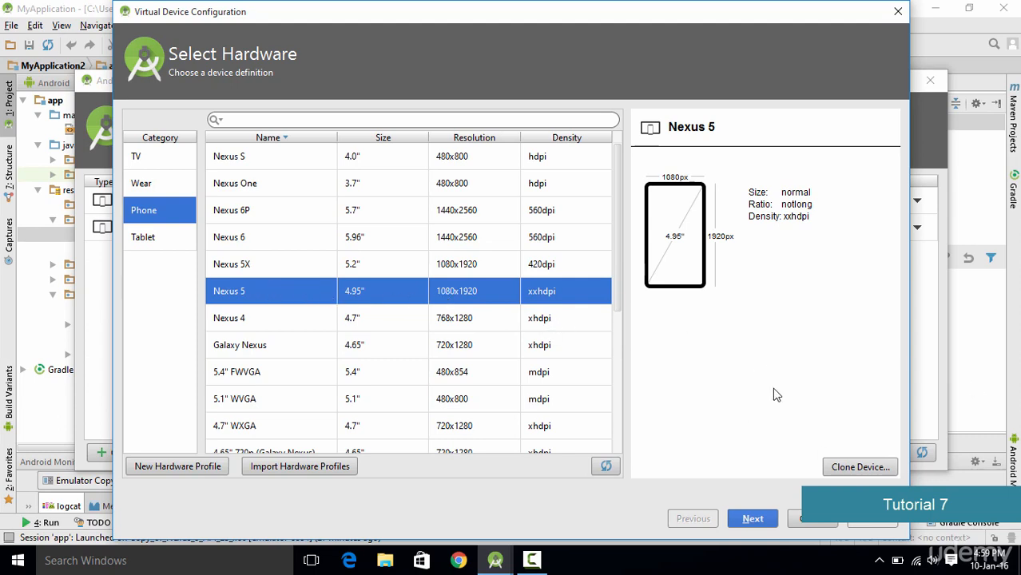
{"action": "left_click", "coordinate": [837, 471]}
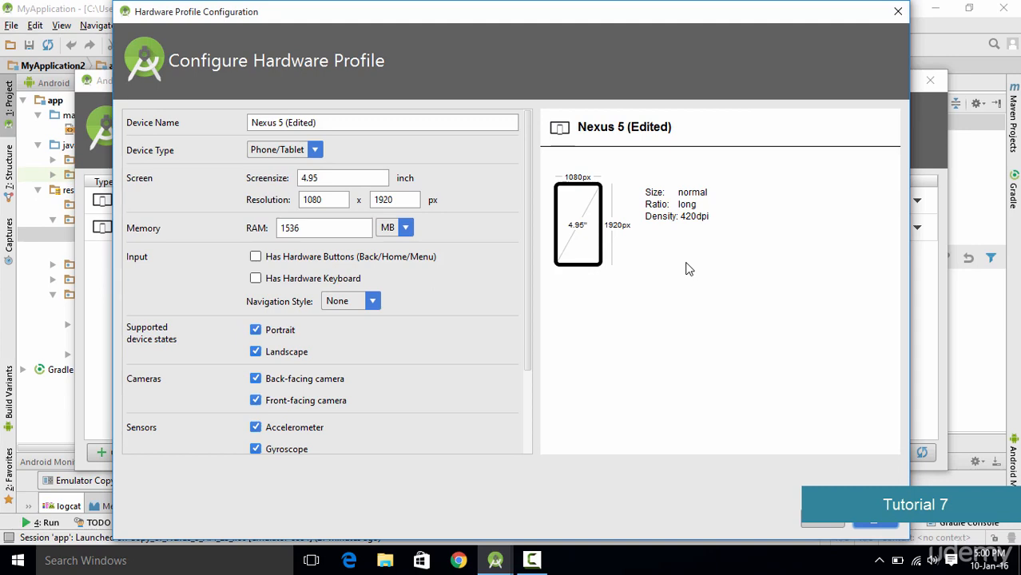
- Set the cloned hardware profile's RAM to 1000 MB
{"action": "double_click", "coordinate": [348, 228]}
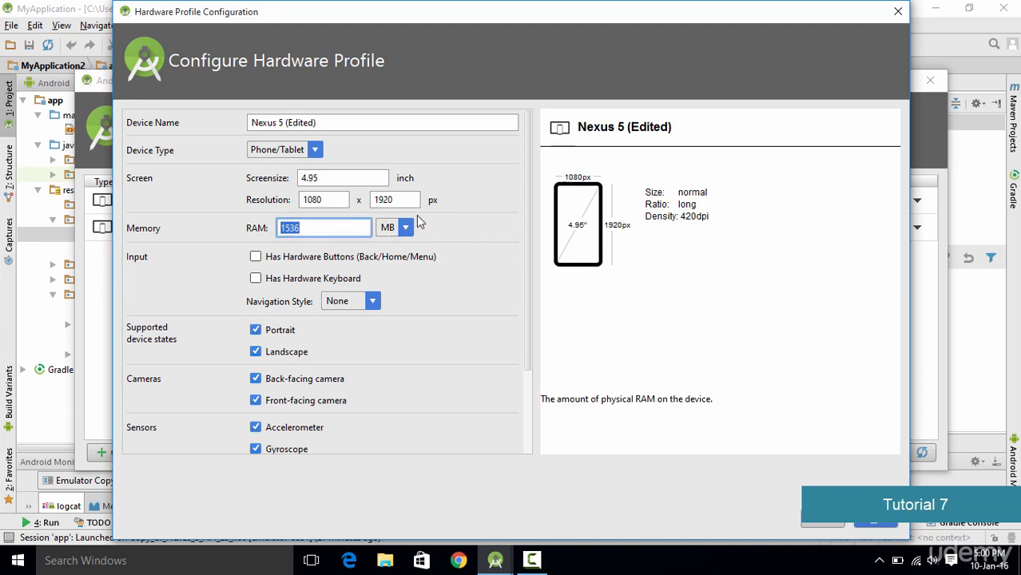
{"action": "type", "text": "1000"}
{"action": "left_click_drag", "start_coordinate": [463, 12], "coordinate": [356, 12]}
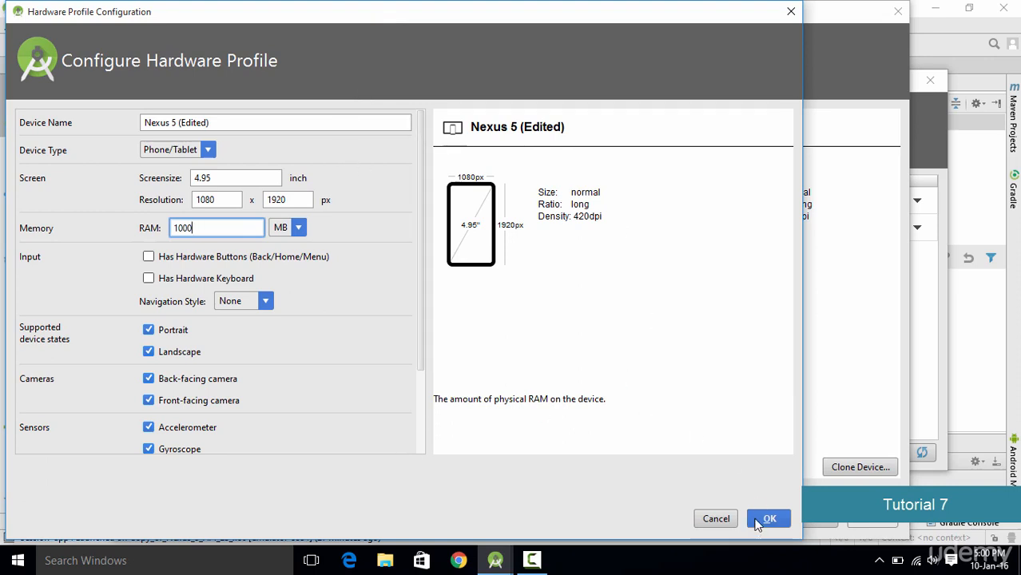
- Save the hardware profile and continue with the Marshmallow API 23 x86 system image
{"action": "left_click", "coordinate": [759, 521]}
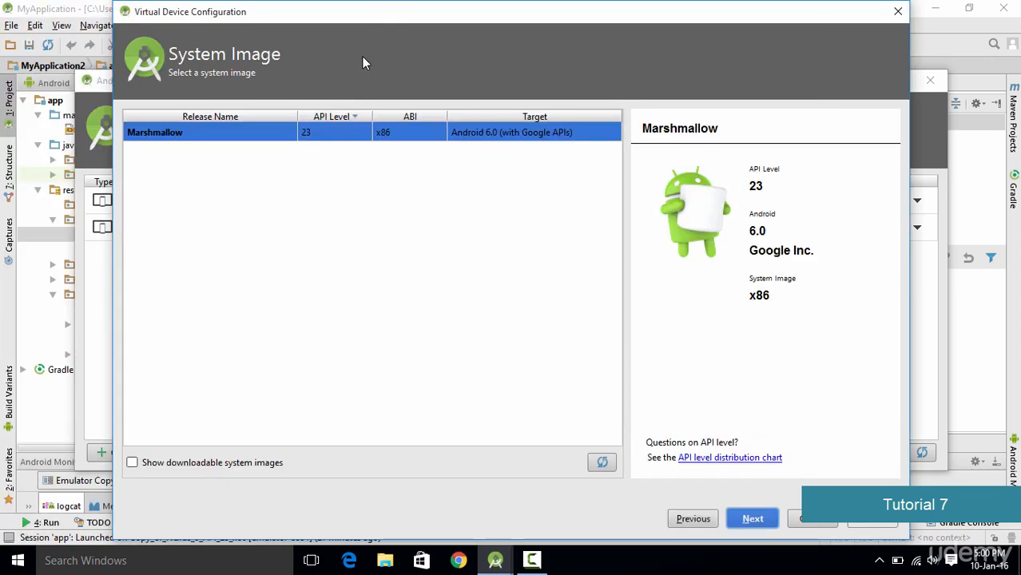
{"action": "left_click_drag", "start_coordinate": [417, 18], "coordinate": [379, 16]}
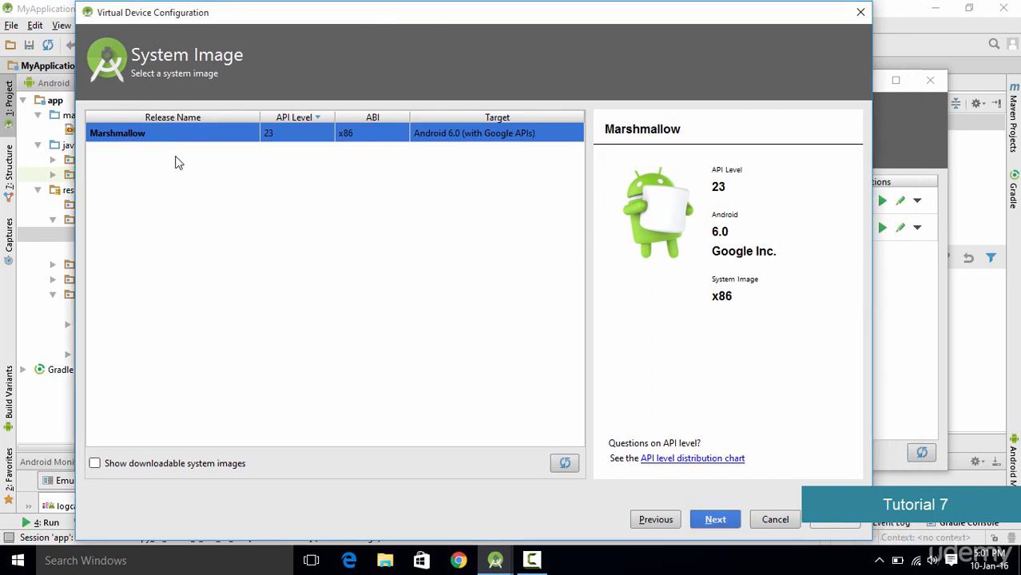
{"action": "left_click", "coordinate": [714, 520]}
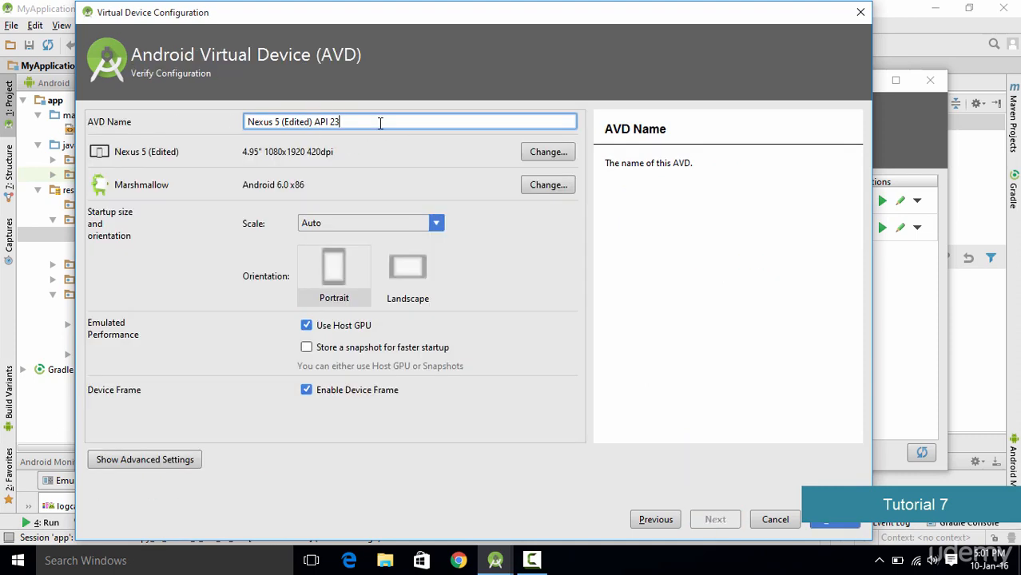
- Name the virtual device myAndroid and finish creating it
{"action": "left_click_drag", "start_coordinate": [380, 123], "coordinate": [149, 124]}
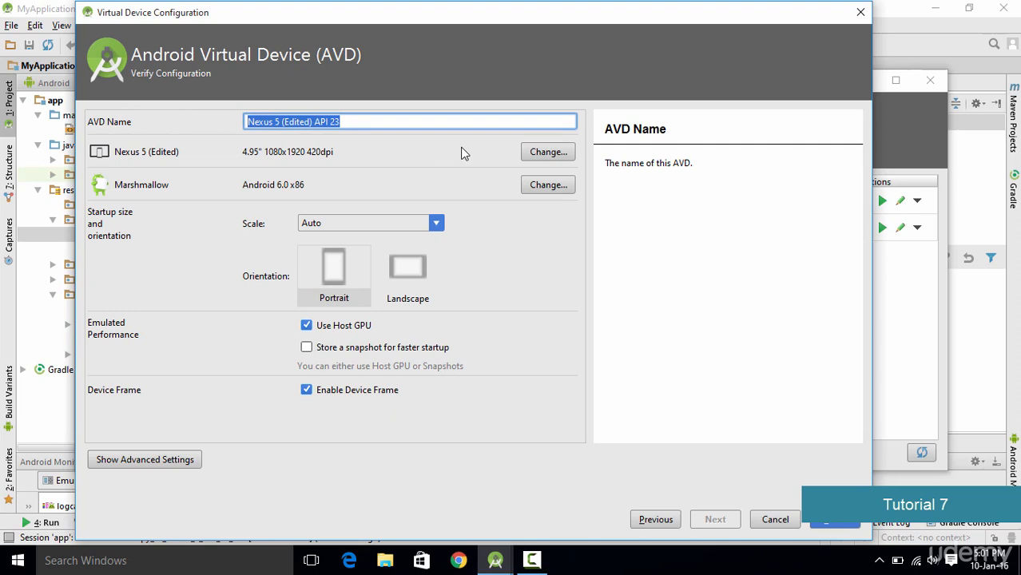
{"action": "type", "text": "my"}
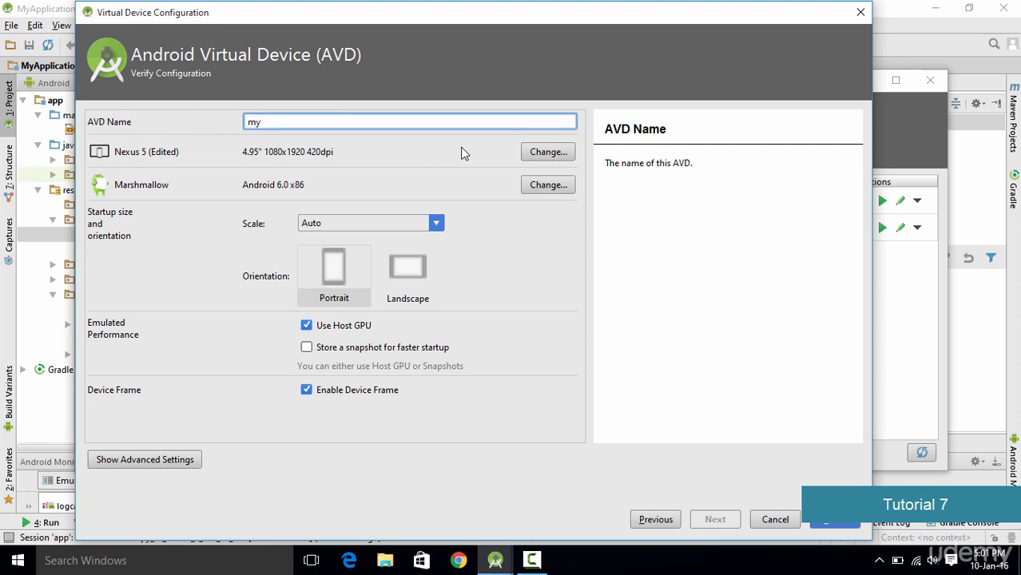
{"action": "type", "text": "Android"}
{"action": "left_click", "coordinate": [828, 521]}
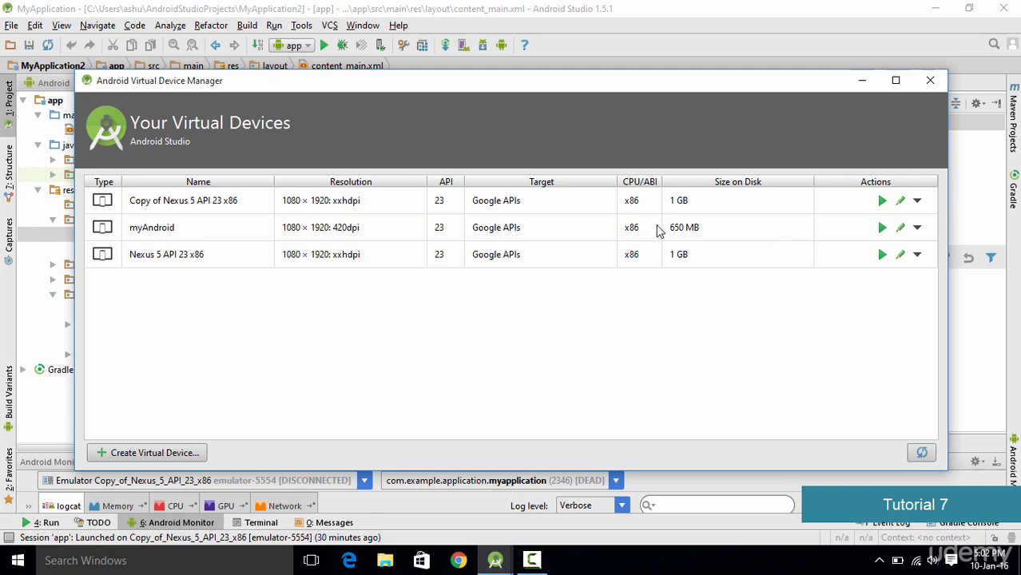
- Launch the myAndroid virtual device in the emulator
{"action": "left_click", "coordinate": [882, 229]}
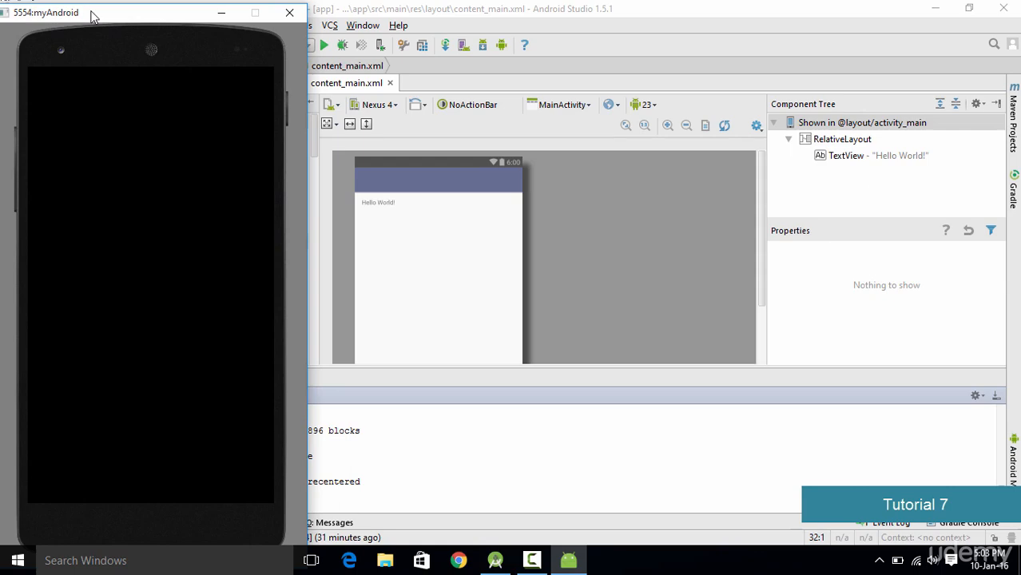
{"action": "left_click_drag", "start_coordinate": [91, 11], "coordinate": [404, 14]}
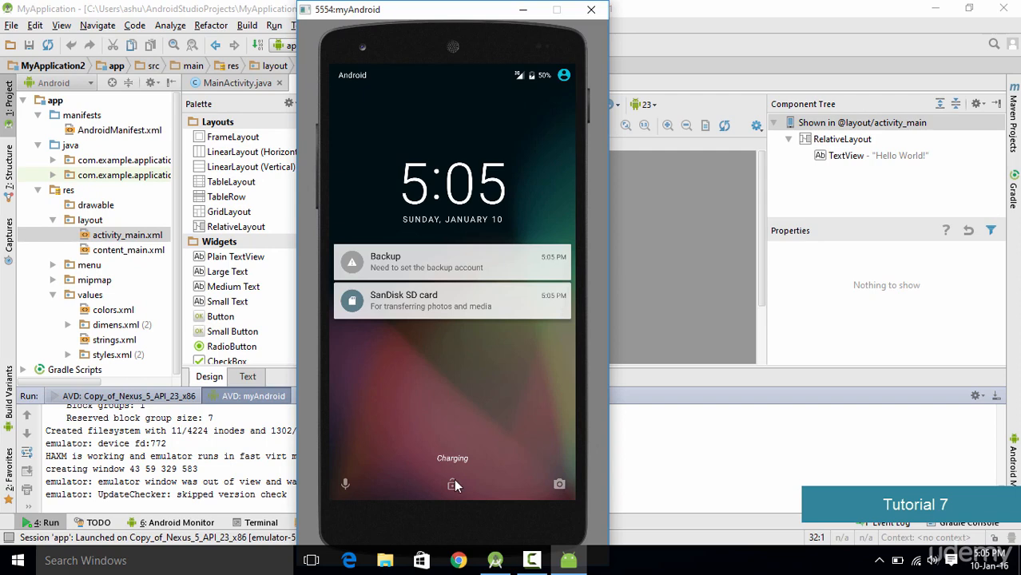
- Unlock the emulator, dismiss the welcome tip and open the app drawer
{"action": "left_click_drag", "start_coordinate": [454, 482], "coordinate": [432, 200]}
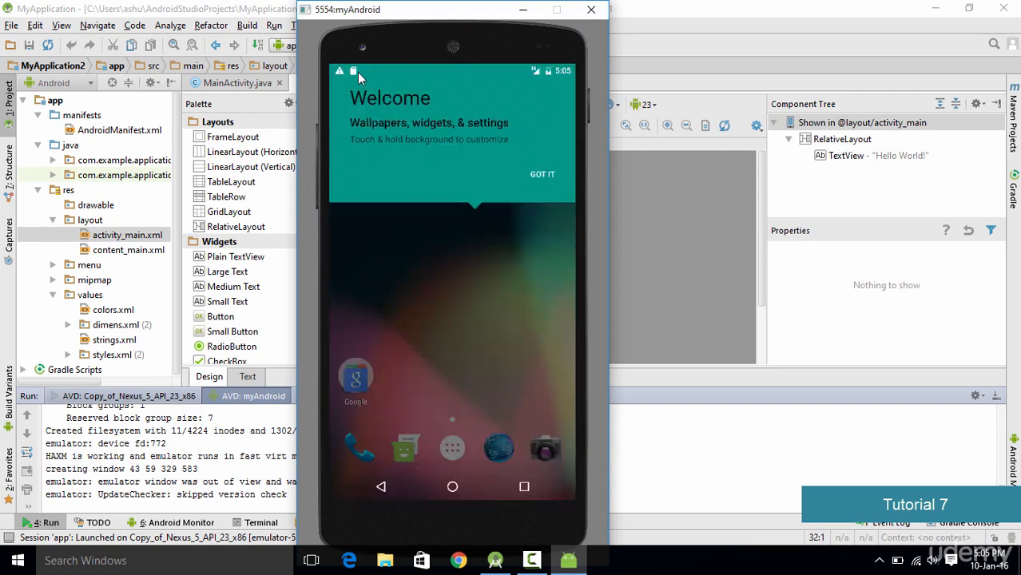
{"action": "left_click", "coordinate": [544, 174]}
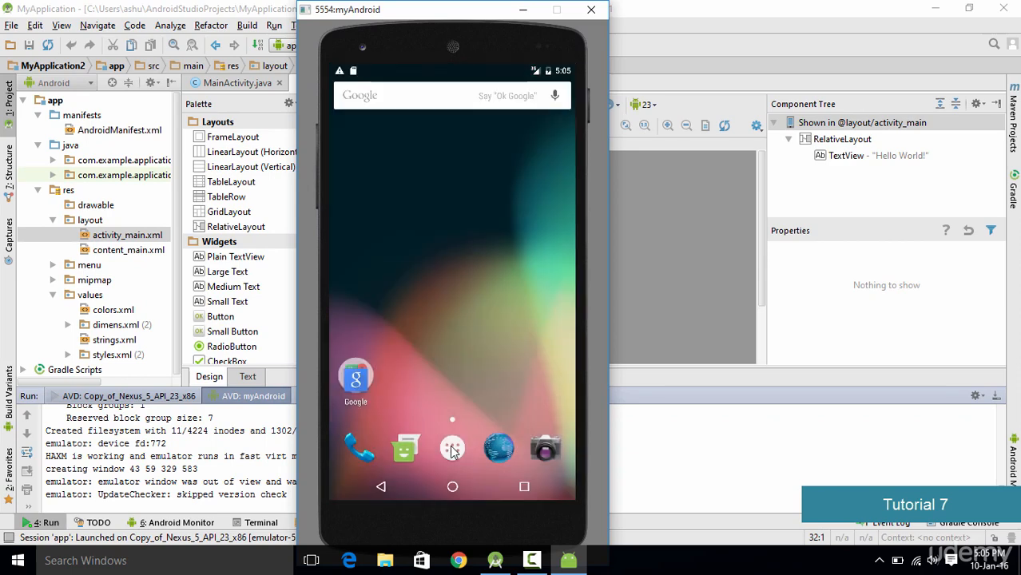
{"action": "left_click", "coordinate": [452, 449]}
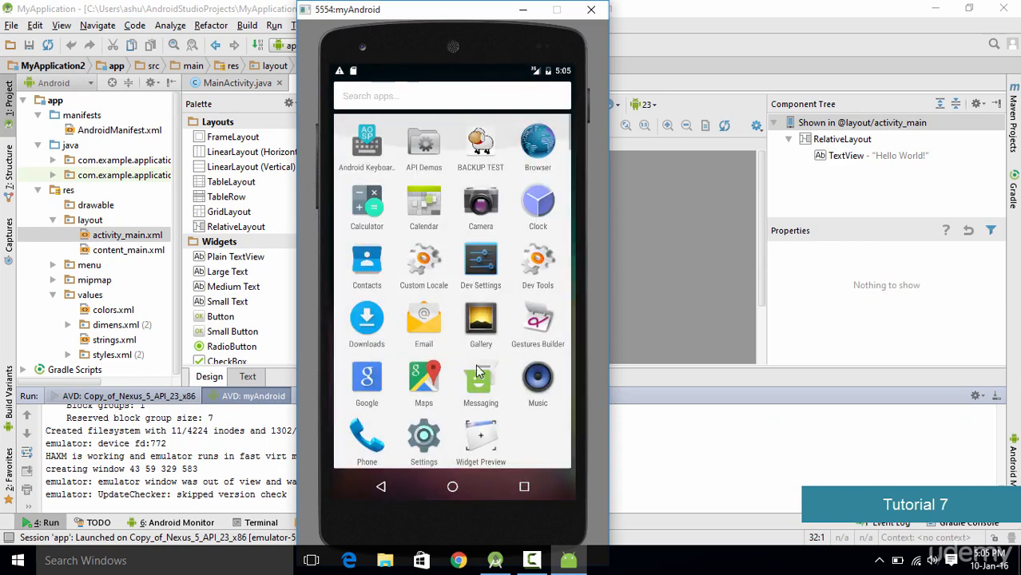
- Open the Browser app from the app drawer
{"action": "left_click_drag", "start_coordinate": [469, 320], "coordinate": [467, 139]}
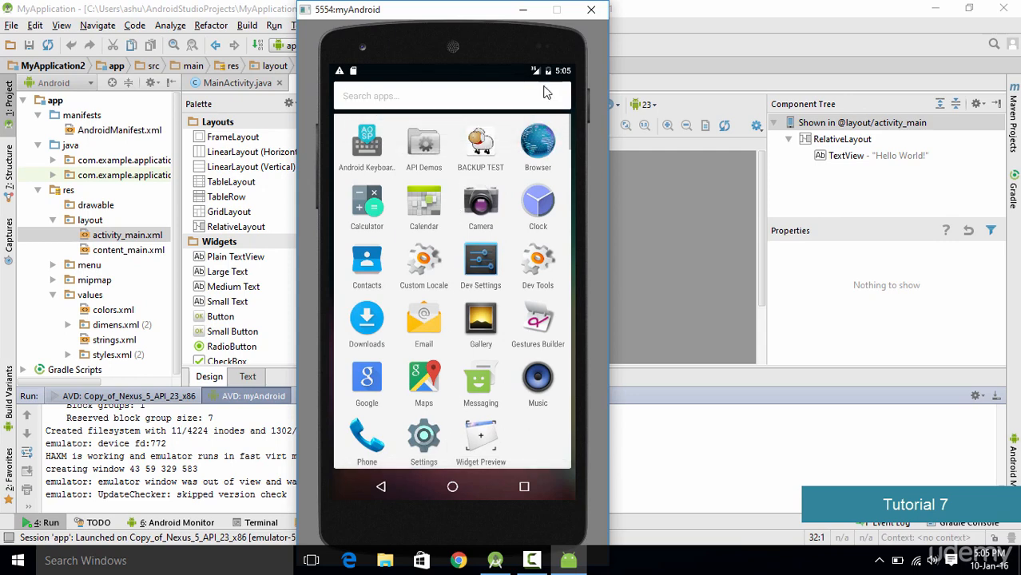
{"action": "left_click", "coordinate": [540, 149]}
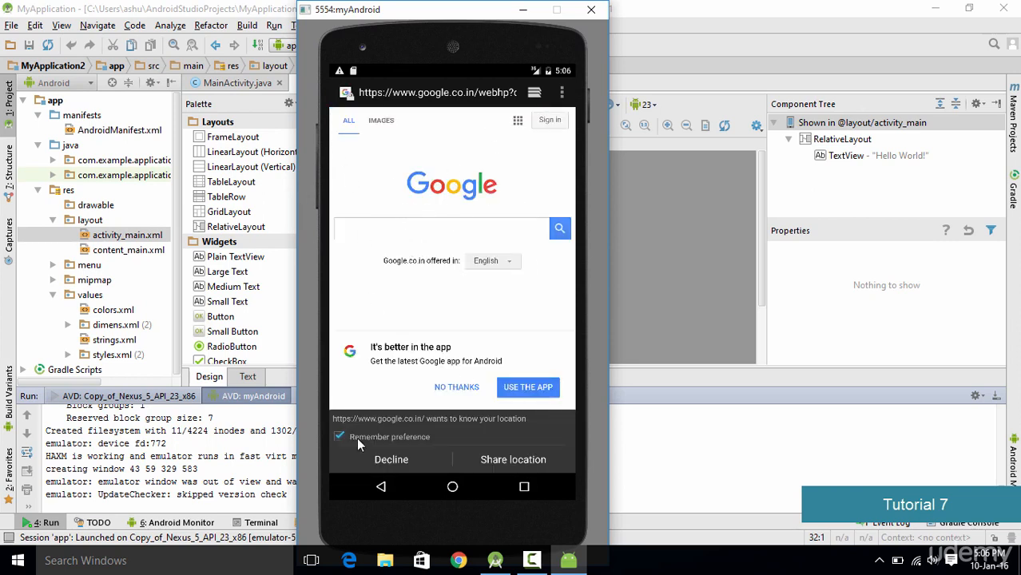
- Uncheck the remember-preference option and search Google for android studio
{"action": "left_click", "coordinate": [339, 437]}
{"action": "left_click", "coordinate": [411, 236]}
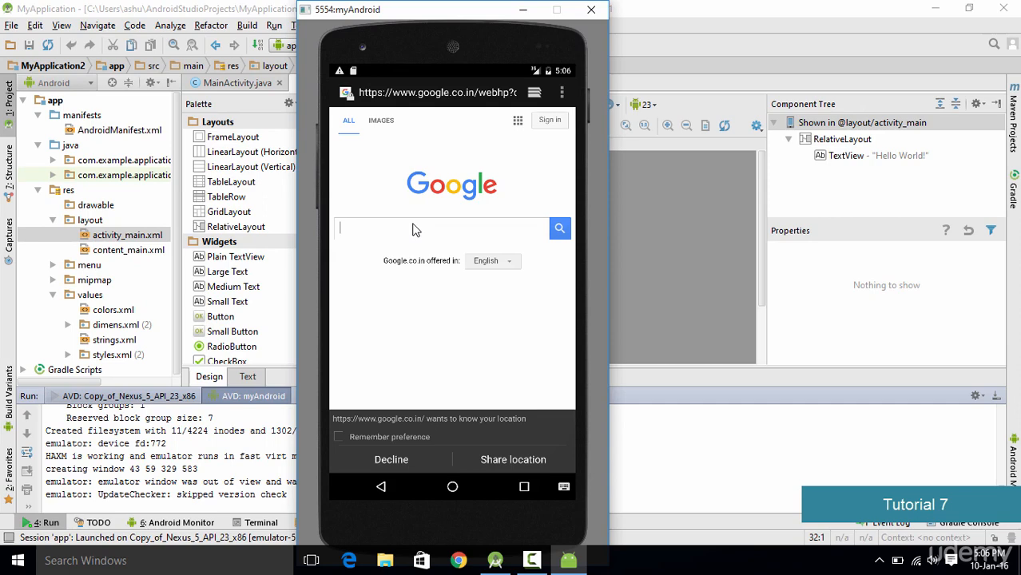
{"action": "type", "text": "android studio"}
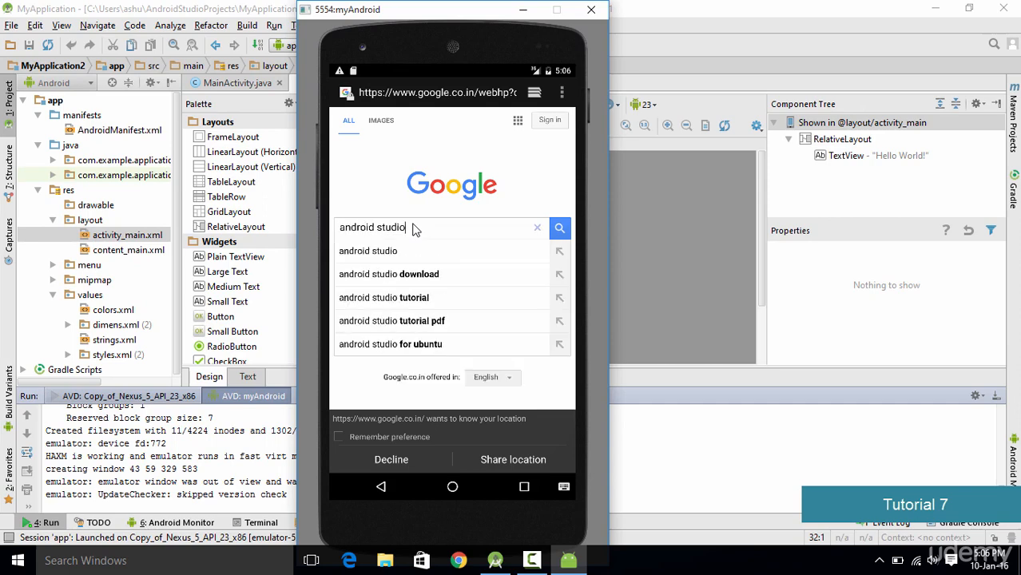
{"action": "key", "text": "Return"}
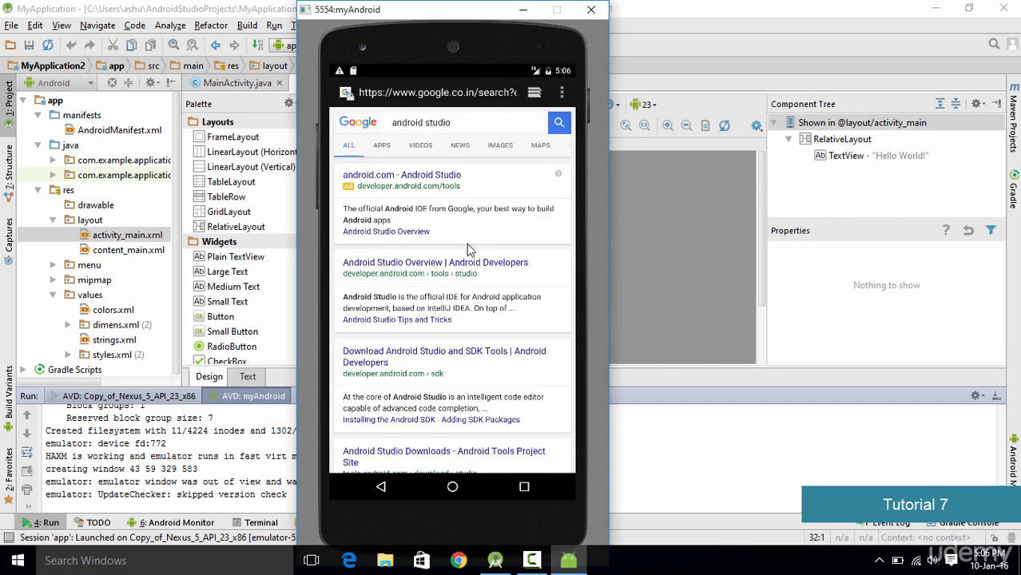
- Scroll through the search results and navigate back to the emulator's home screen
{"action": "scroll", "coordinate": [463, 177], "scroll_direction": "down", "scroll_amount": 5}
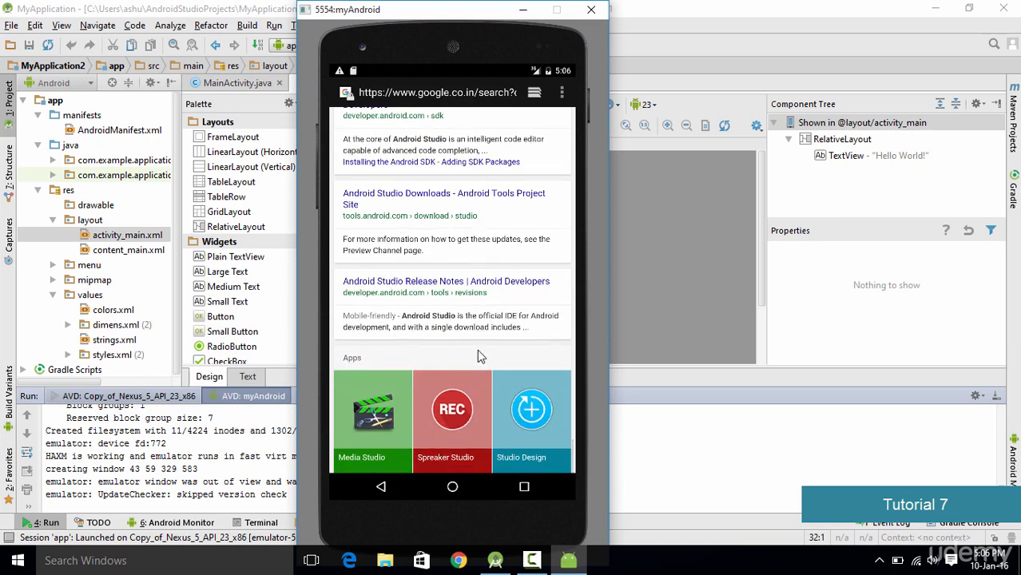
{"action": "scroll", "coordinate": [475, 319], "scroll_direction": "up", "scroll_amount": 5}
{"action": "left_click", "coordinate": [381, 486]}
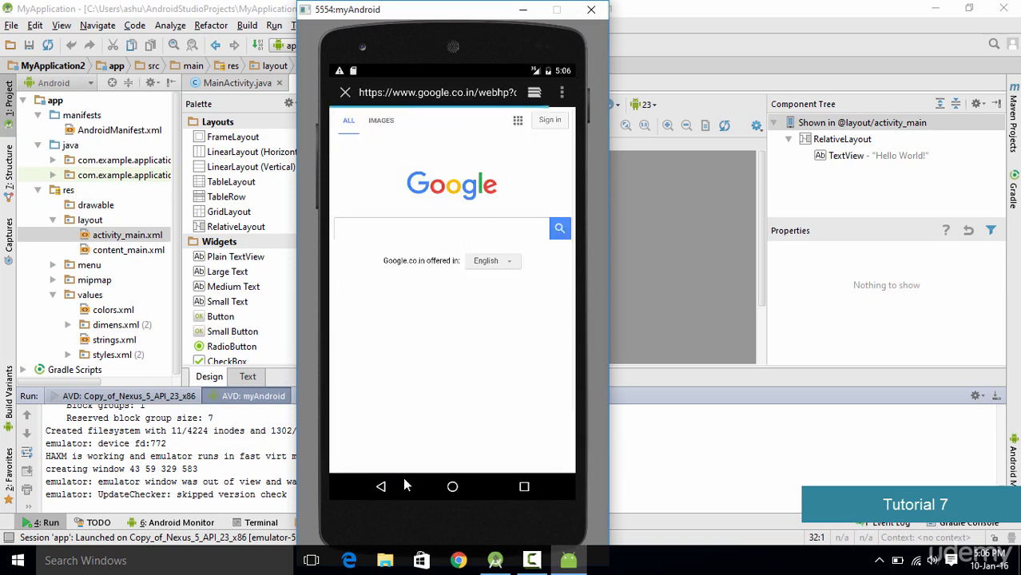
{"action": "left_click", "coordinate": [380, 489]}
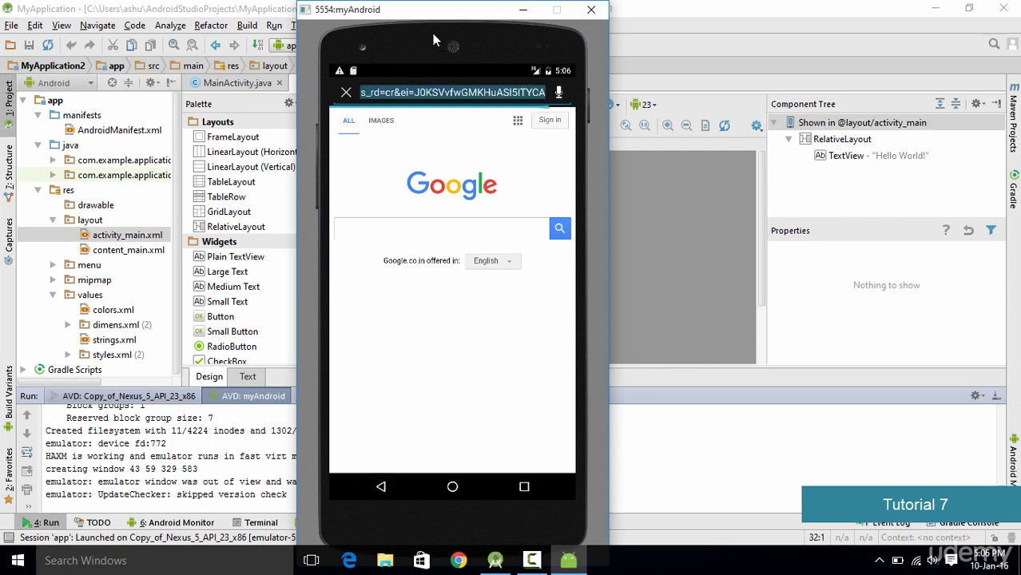
{"action": "left_click", "coordinate": [382, 488]}
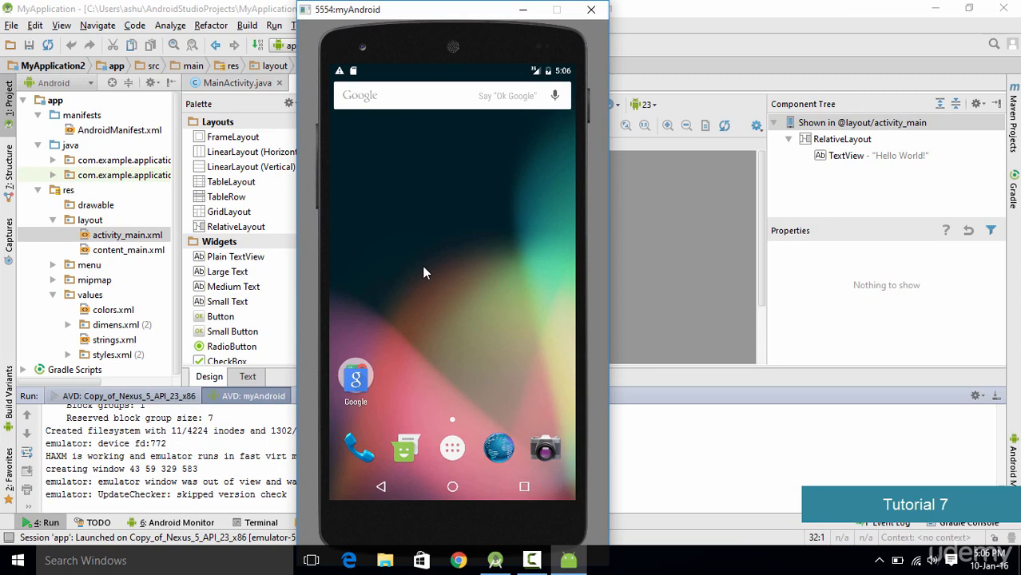